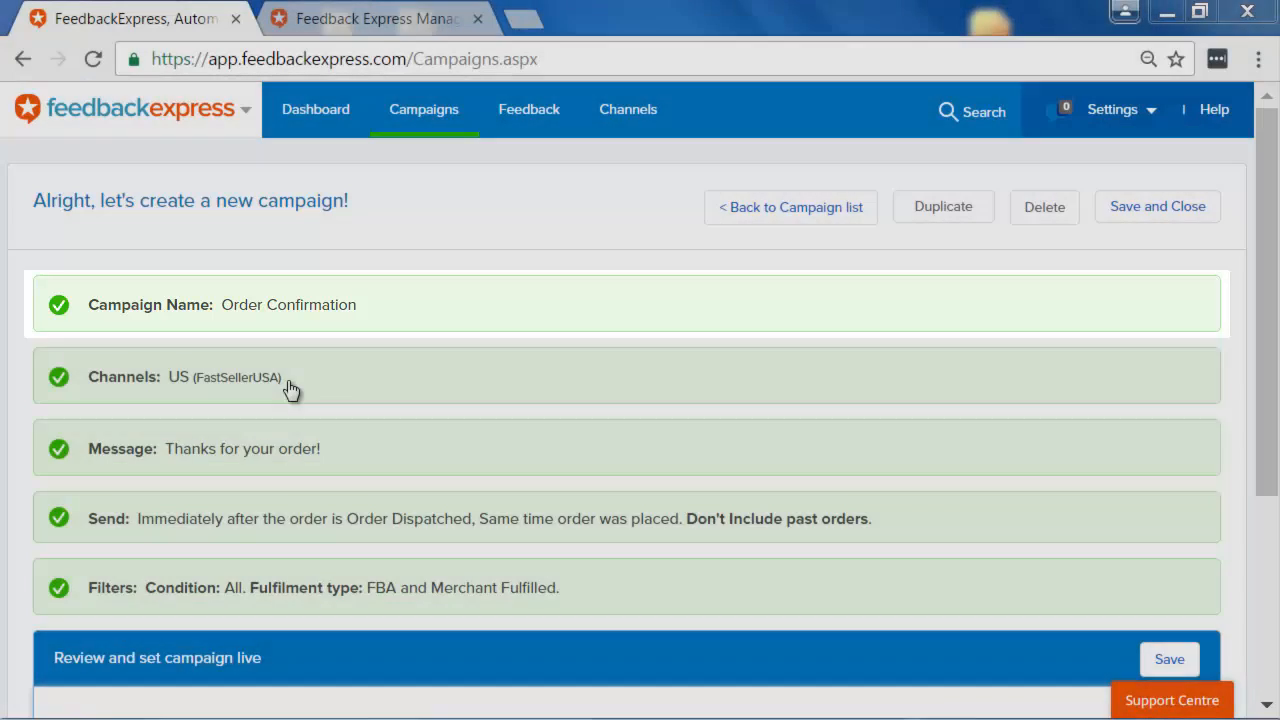
Step: Open the channel section and save it with the US (FastSellerUSA) channel
click(287, 386)
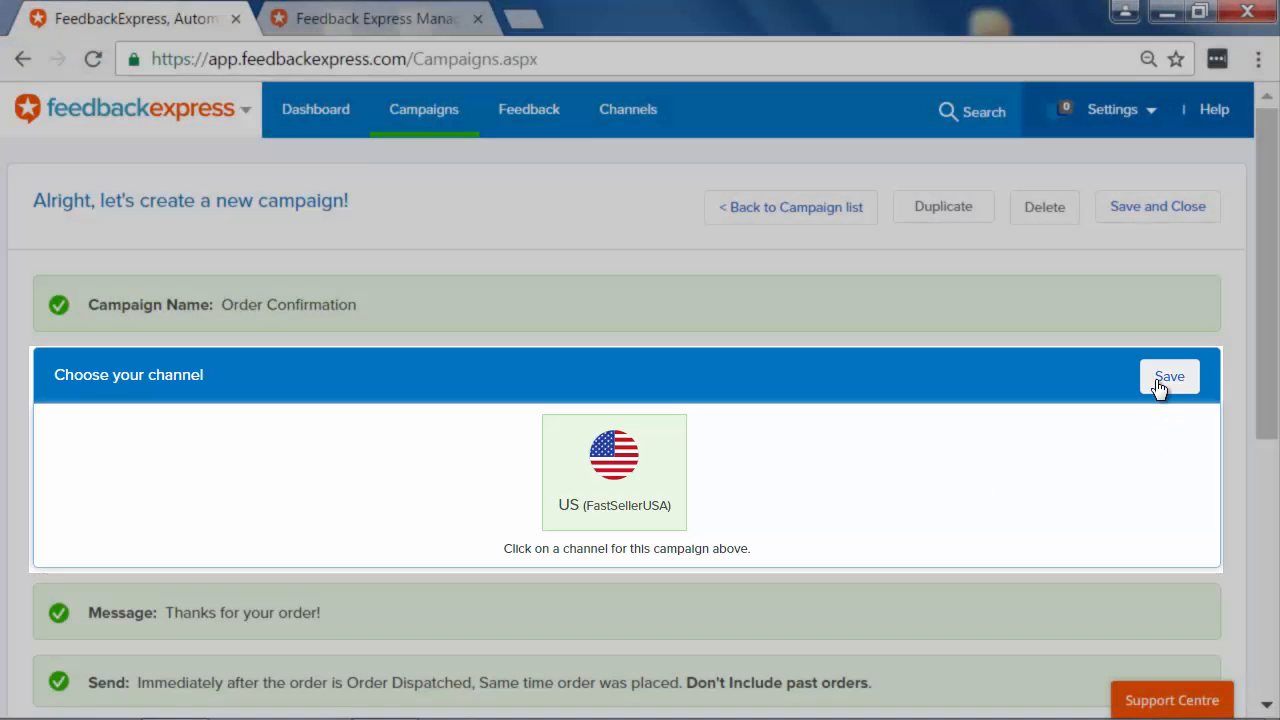
click(1162, 381)
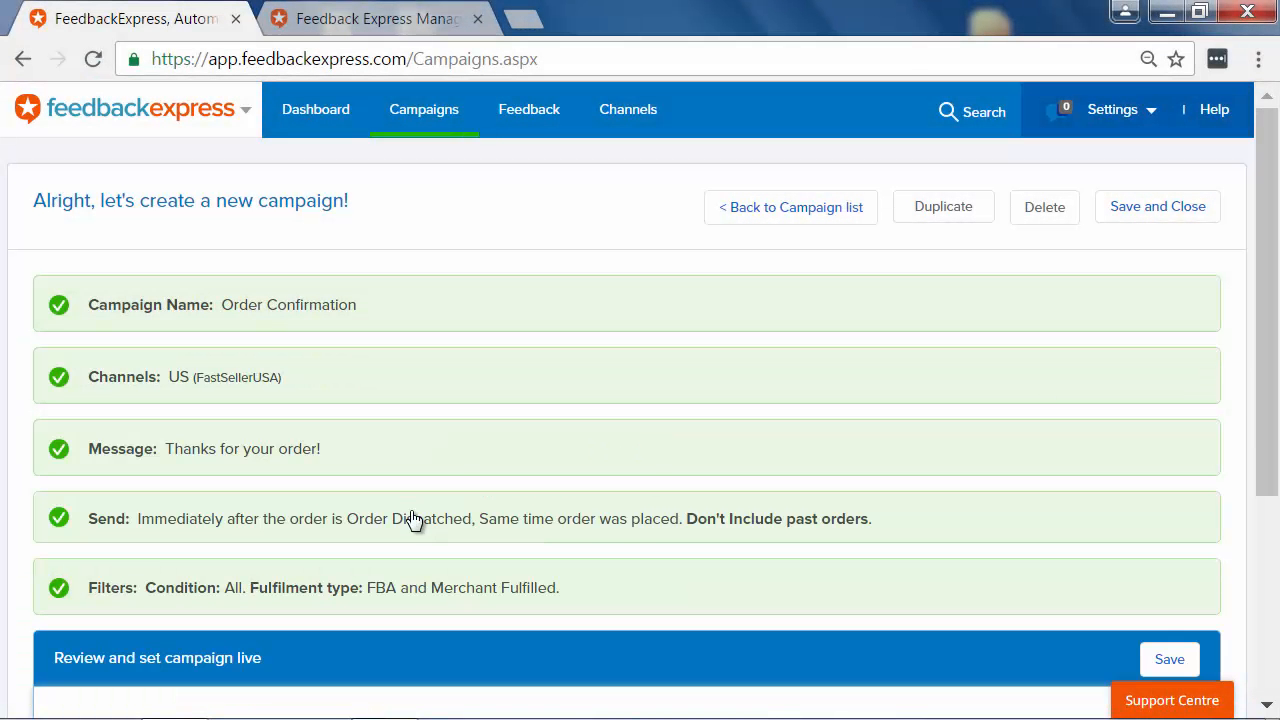
Step: Open the message section and scroll through the message text and smart tags
click(441, 448)
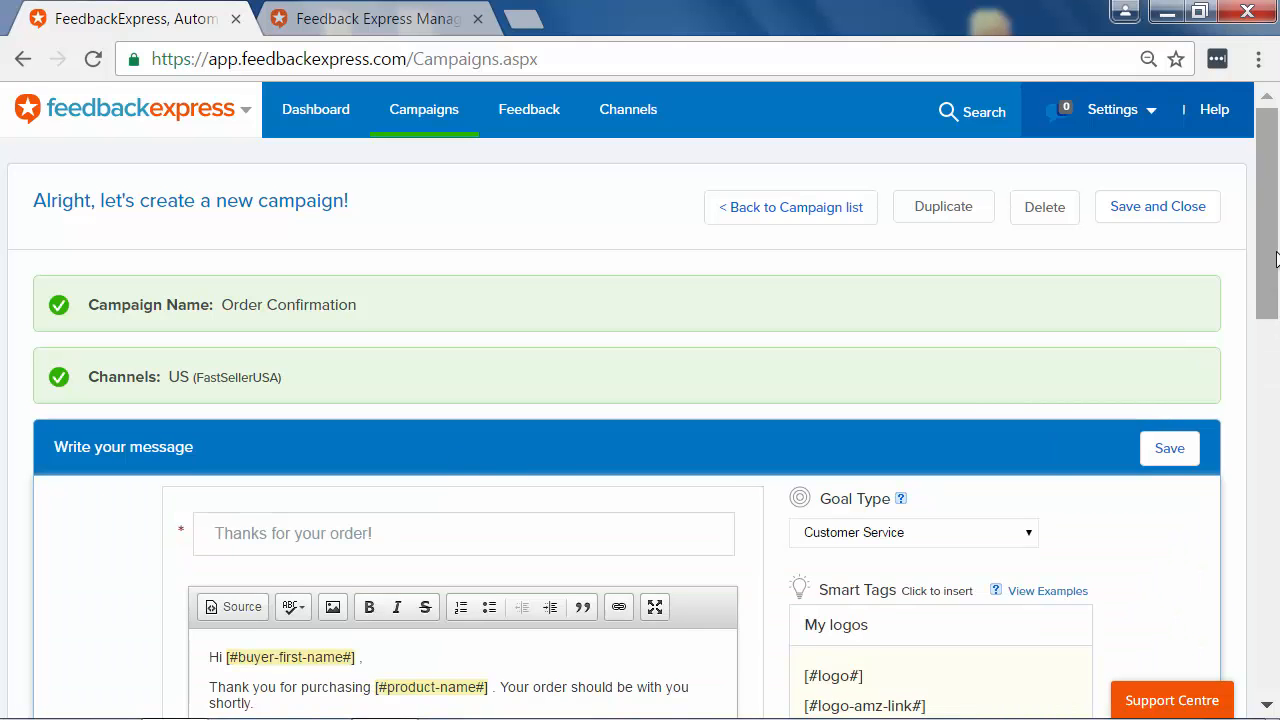
scroll(1272, 314, down, 3)
drag(1272, 314, 1274, 334)
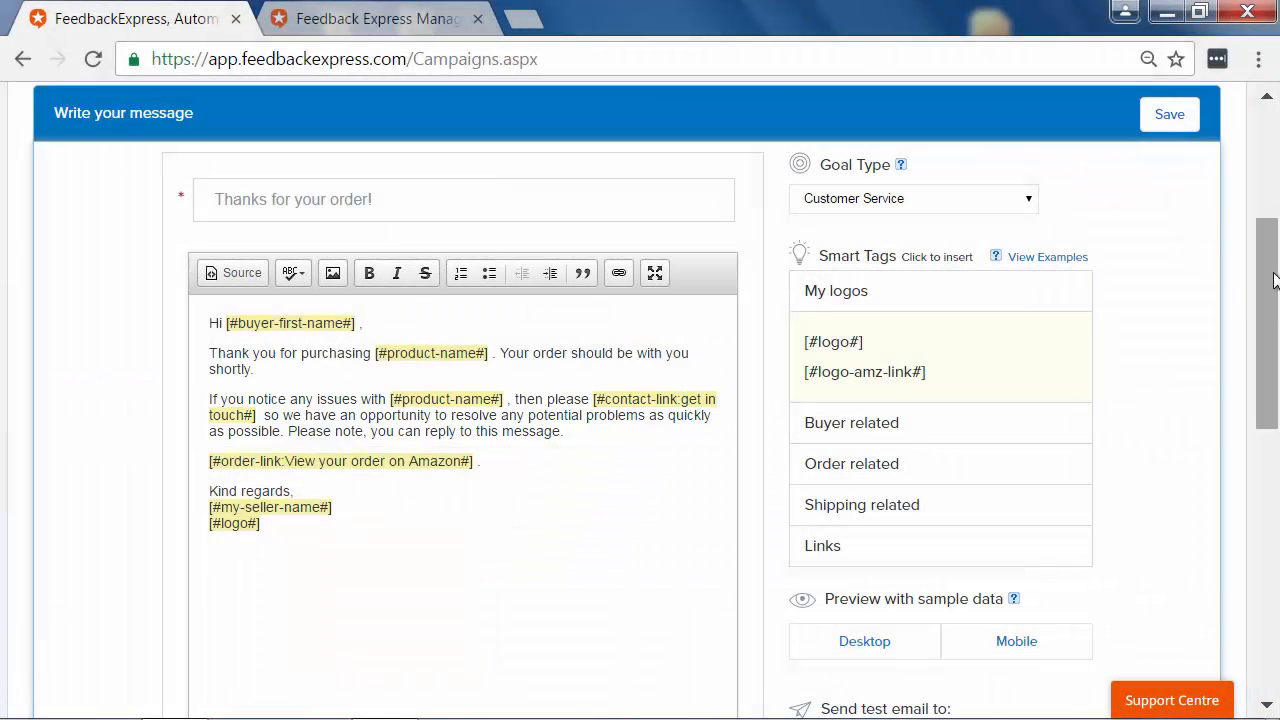
drag(1270, 276, 1277, 495)
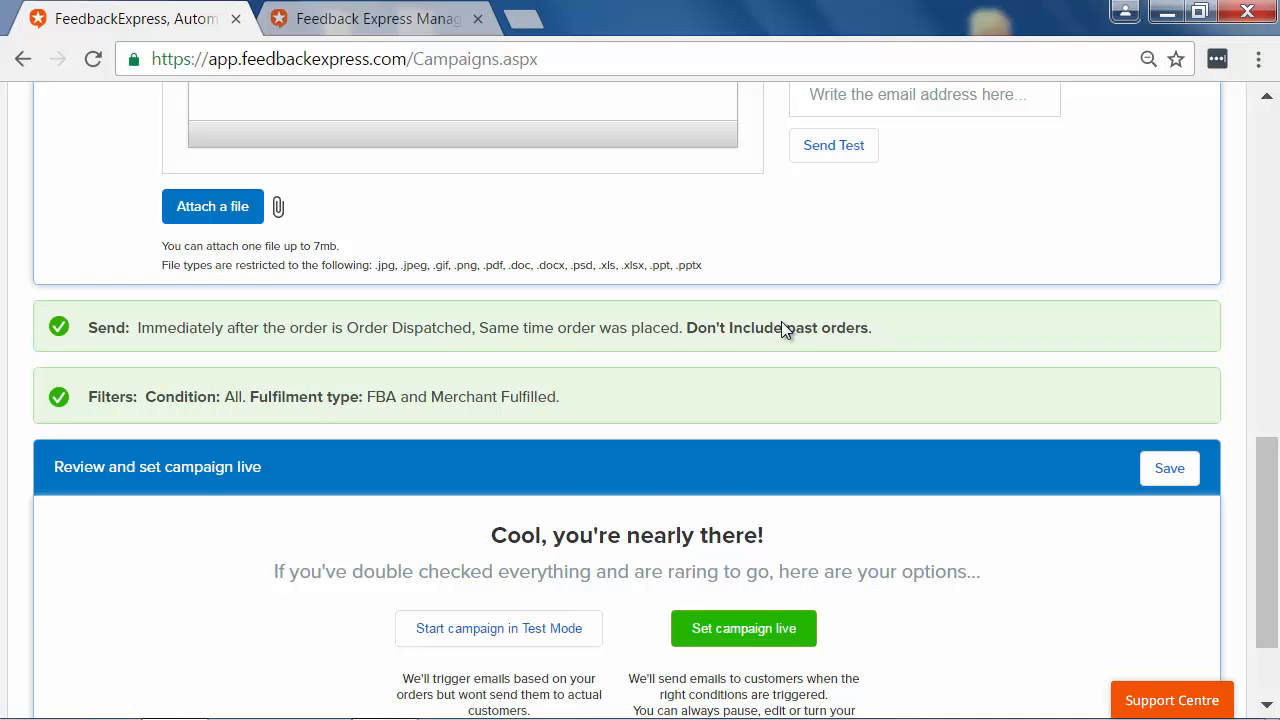
Step: Open the Send section and examine the delay and order-status choices for when the message goes out
click(781, 327)
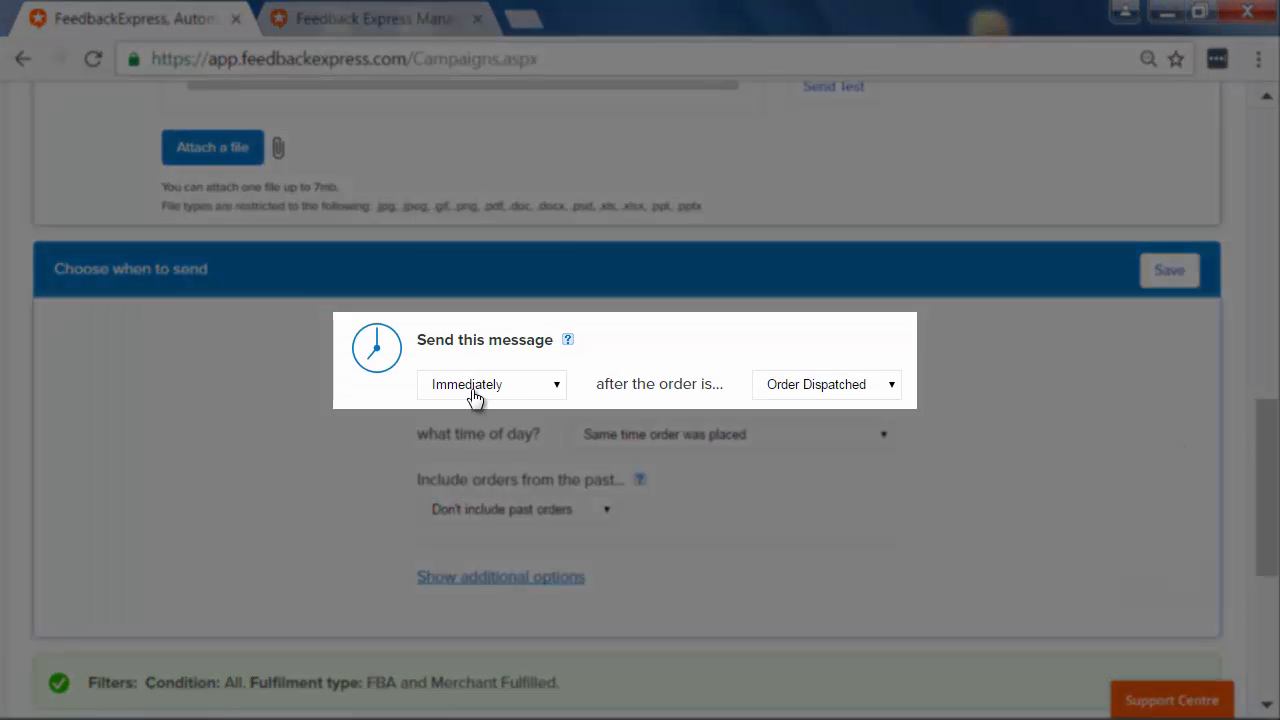
click(474, 390)
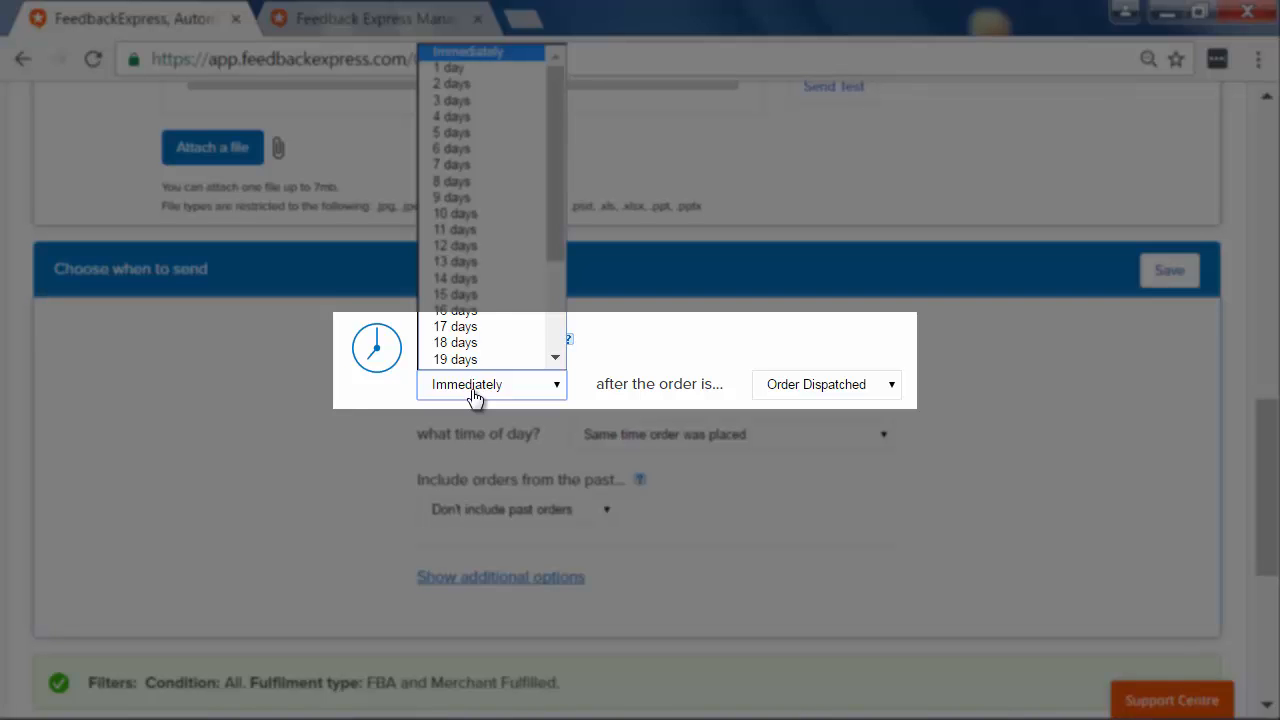
click(474, 395)
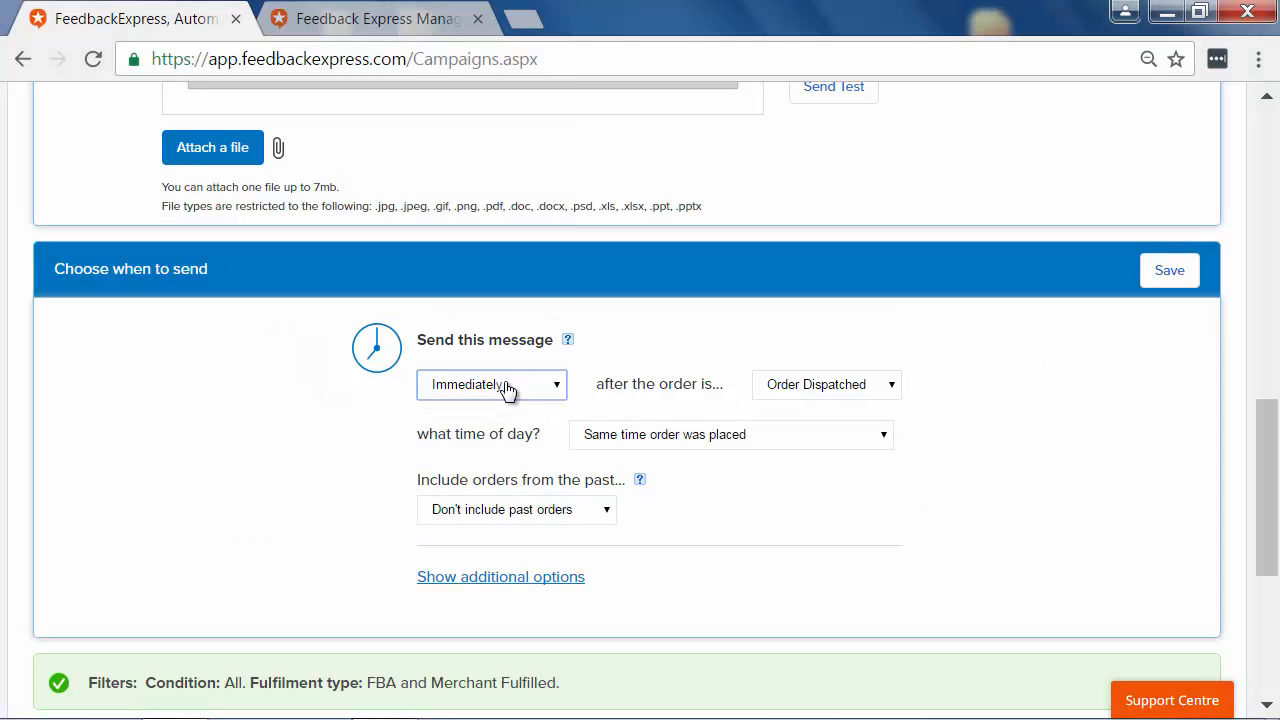
click(507, 388)
drag(552, 200, 550, 172)
click(600, 257)
click(848, 393)
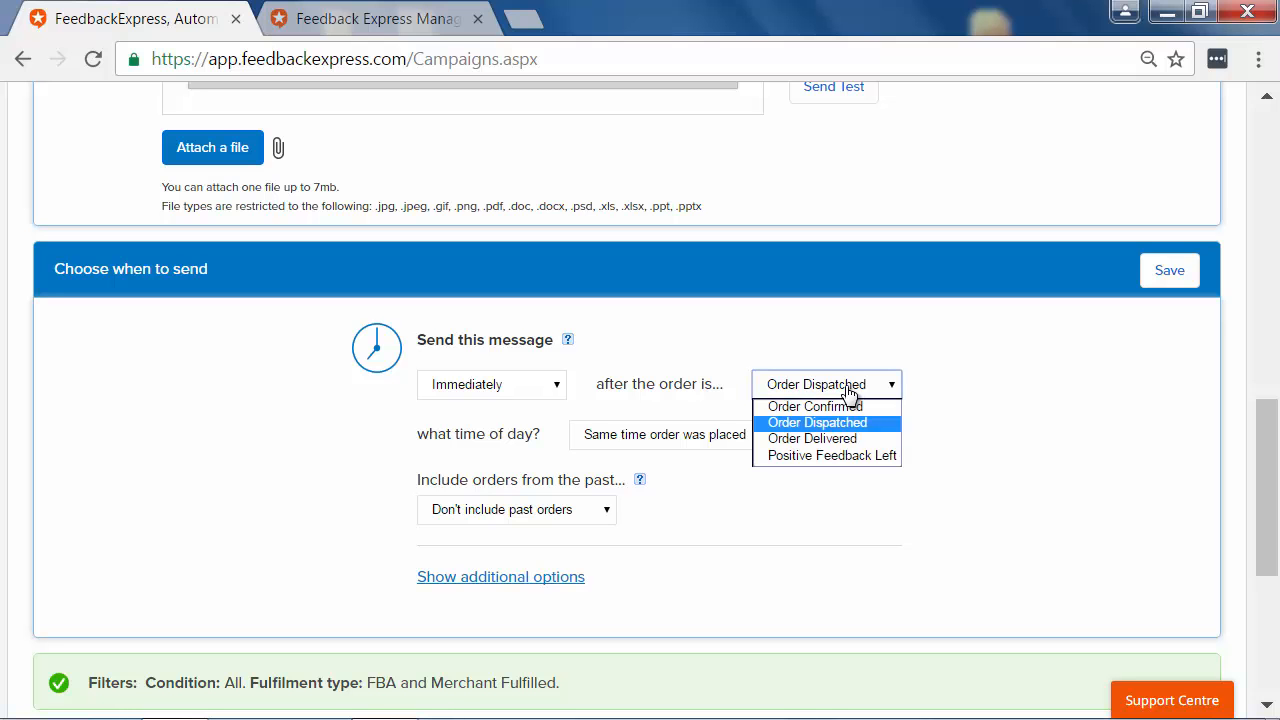
click(978, 401)
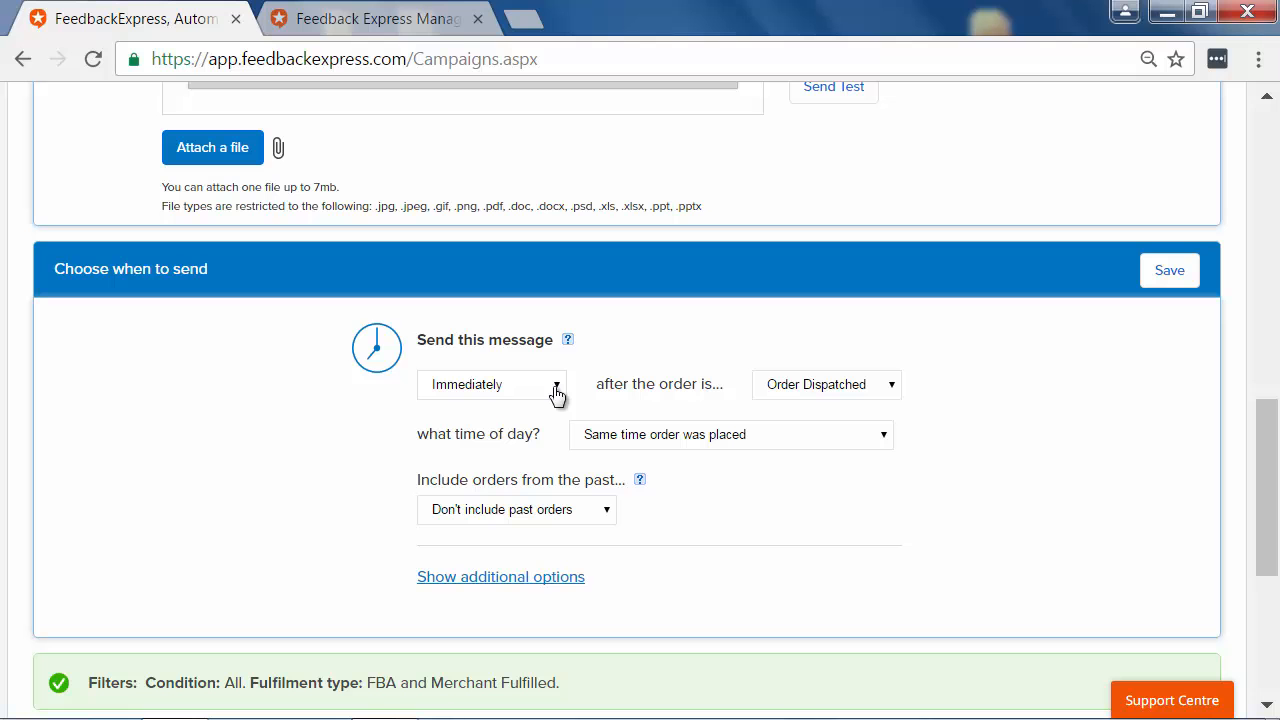
click(508, 398)
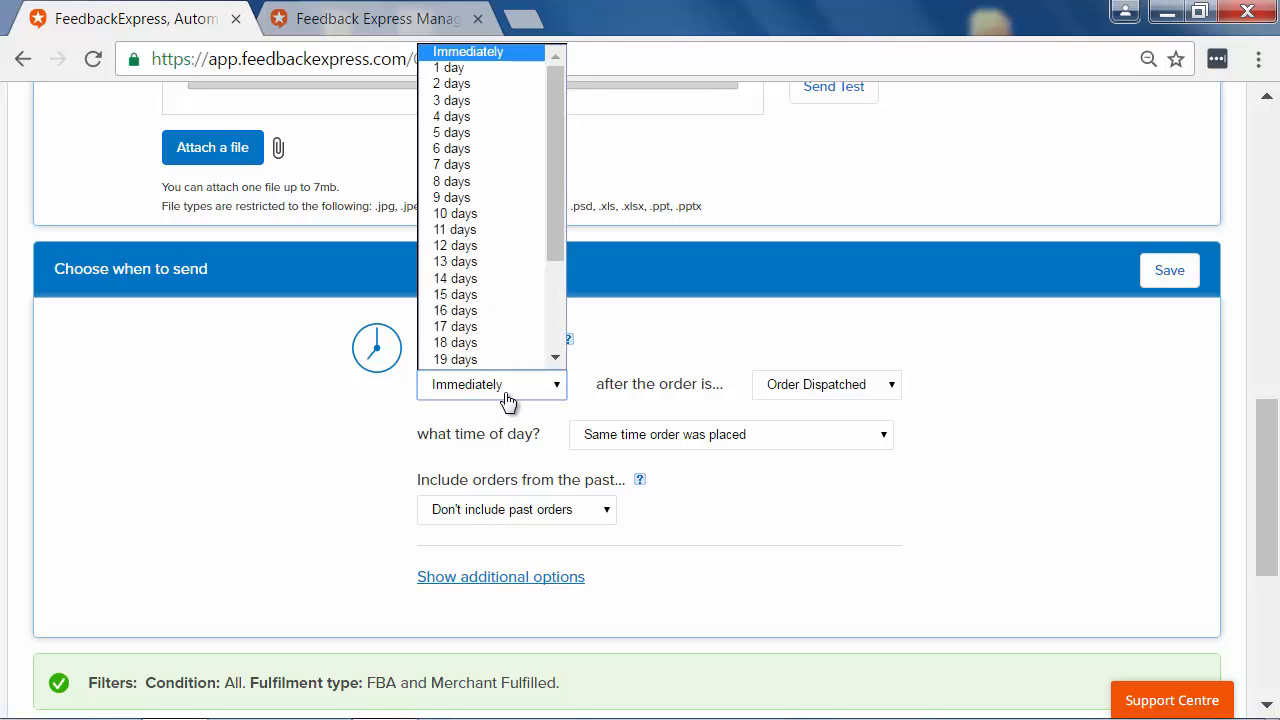
click(508, 398)
click(864, 390)
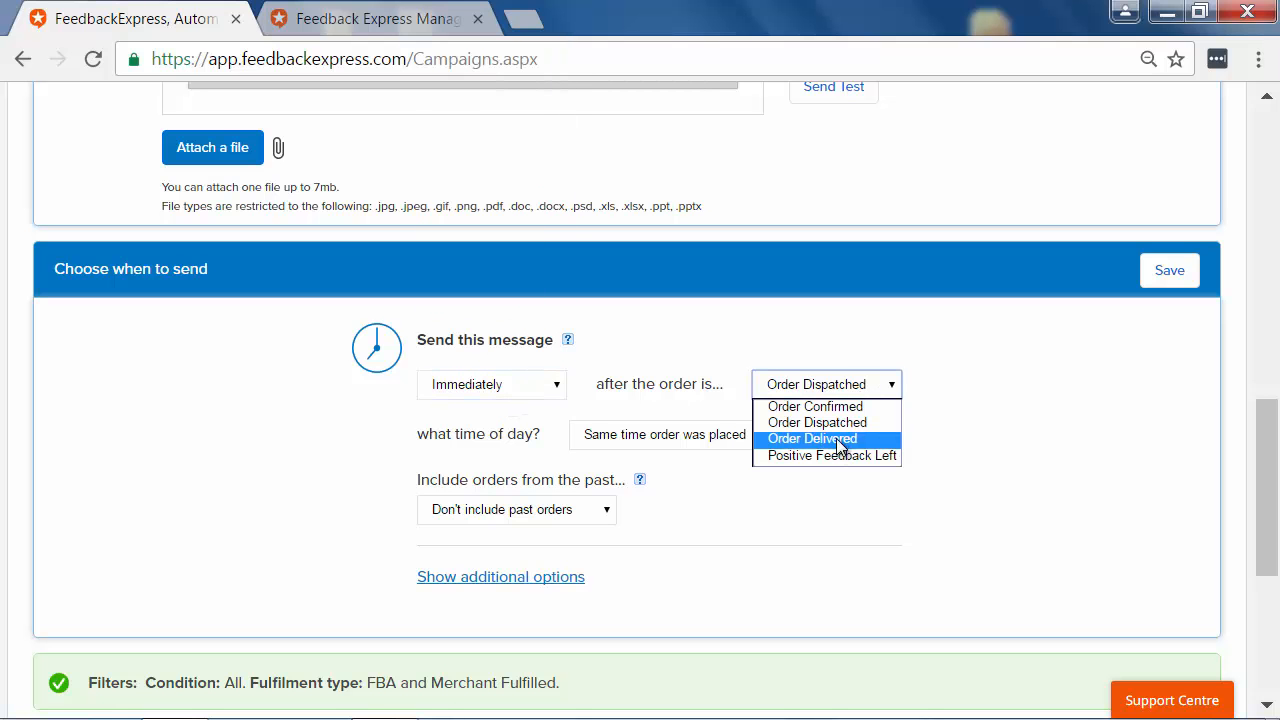
click(963, 416)
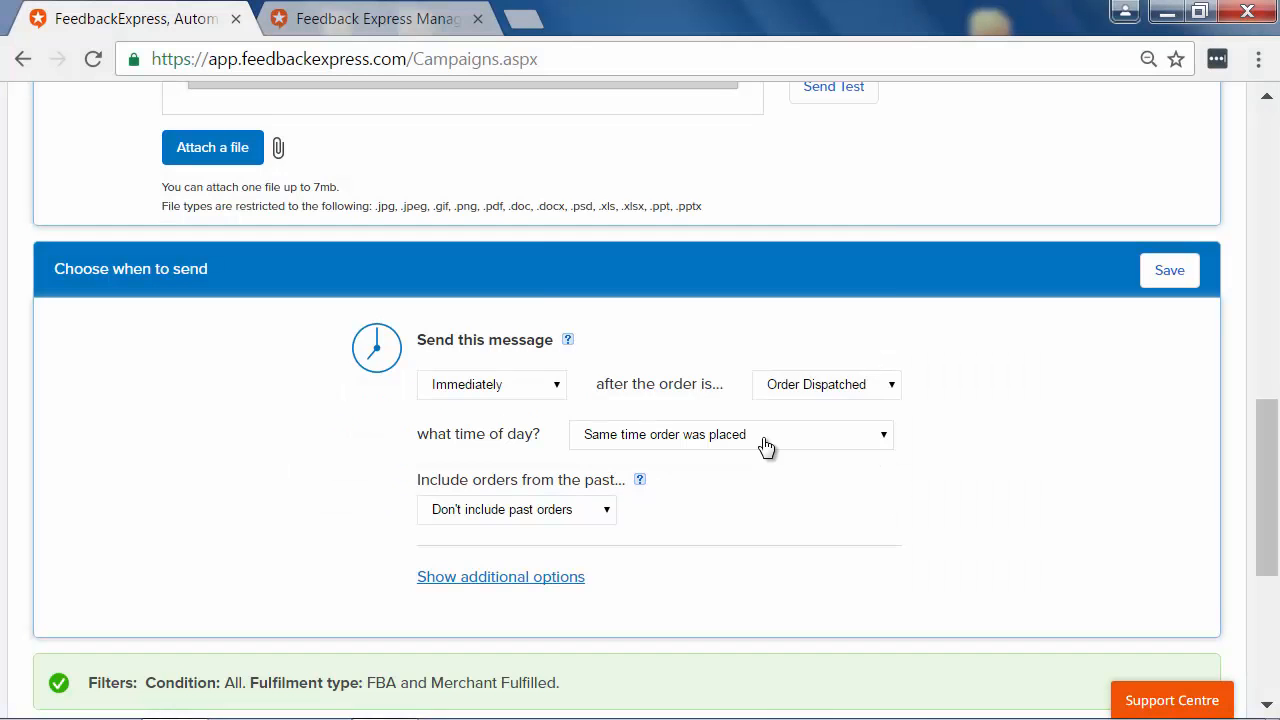
Step: Examine the time-of-day and past-orders options and expand the additional send options
click(766, 445)
drag(882, 261, 881, 396)
click(850, 442)
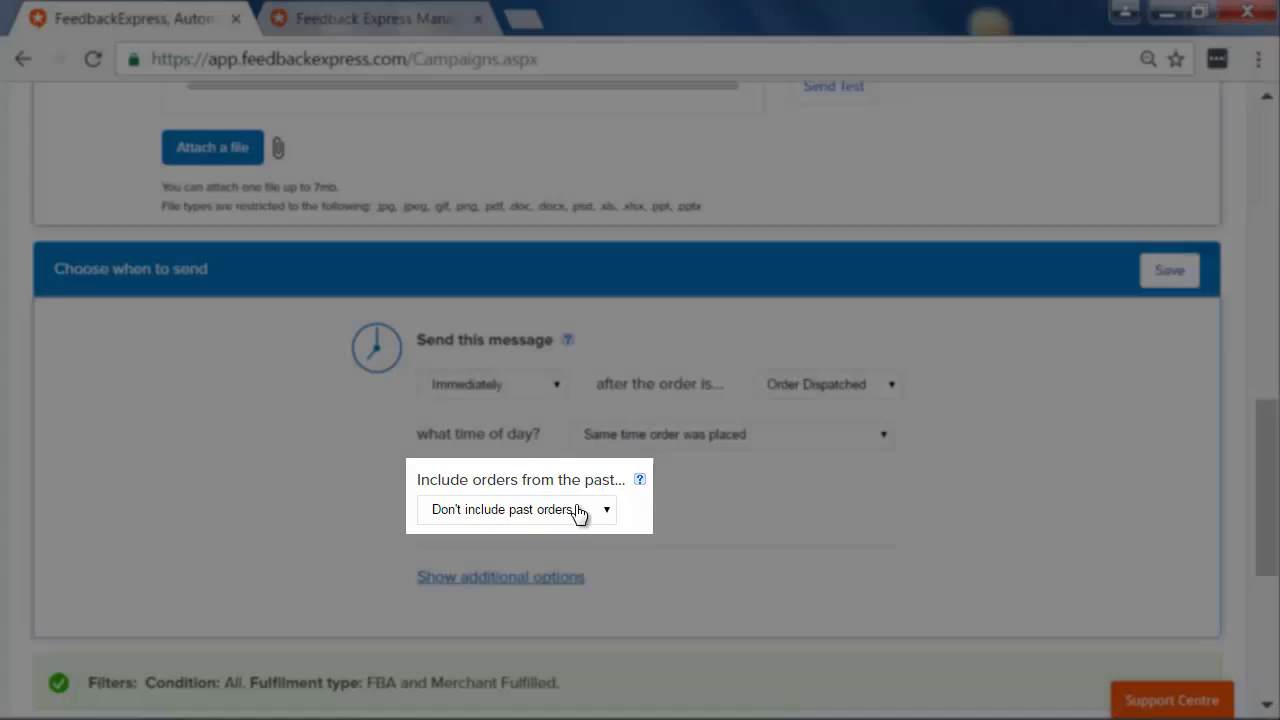
click(580, 512)
click(578, 512)
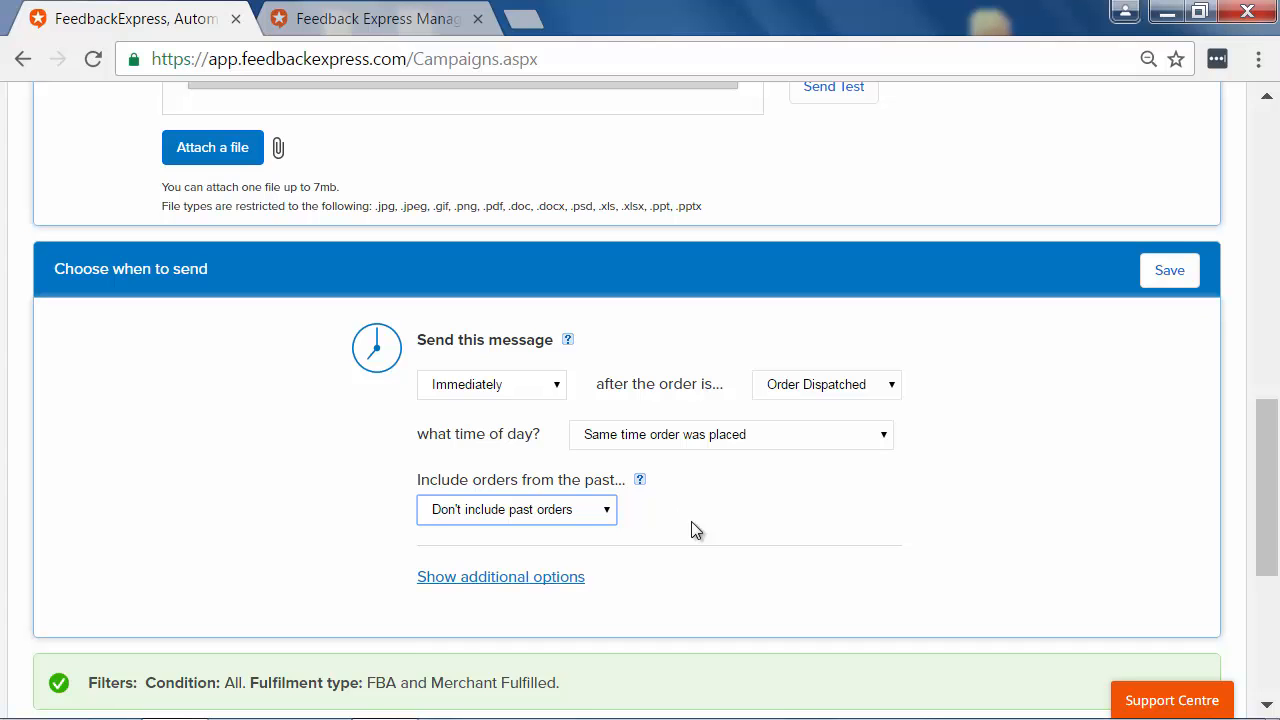
scroll(697, 530, down, 2)
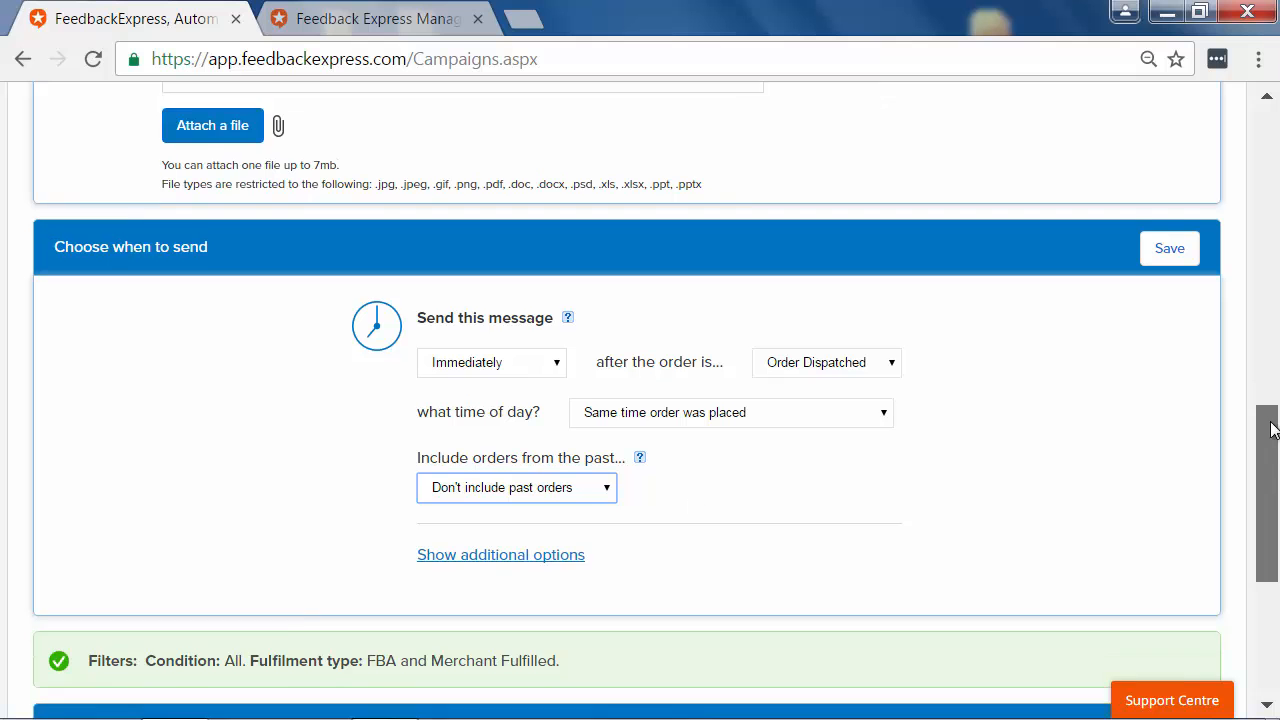
click(548, 432)
drag(1276, 448, 1276, 478)
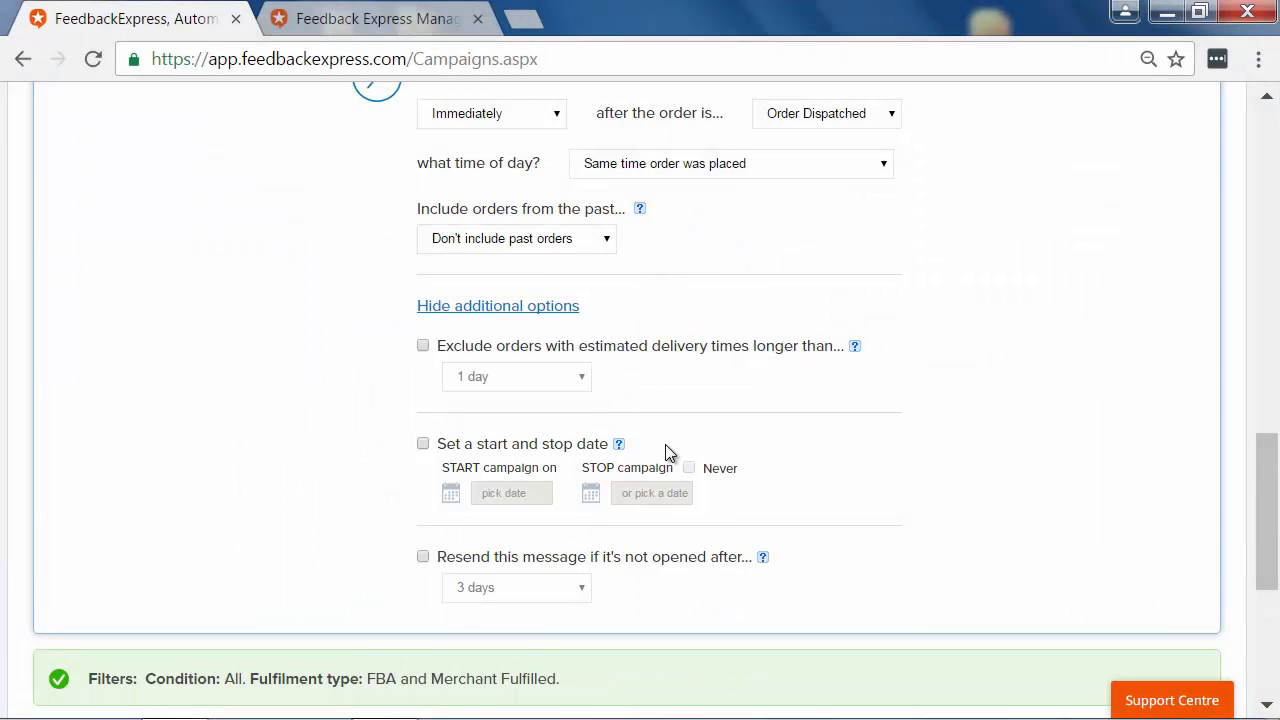
Step: Review the additional send options, then open the Filters section
scroll(850, 461, down, 1)
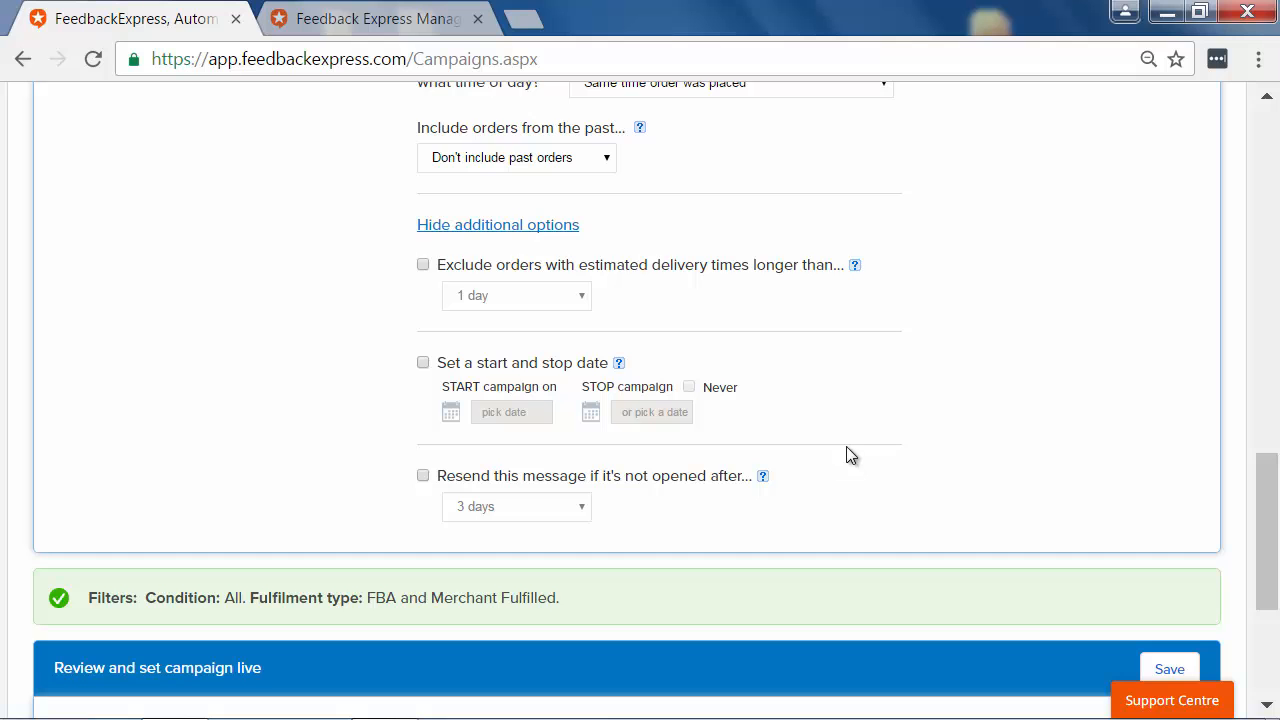
drag(1264, 485, 1264, 510)
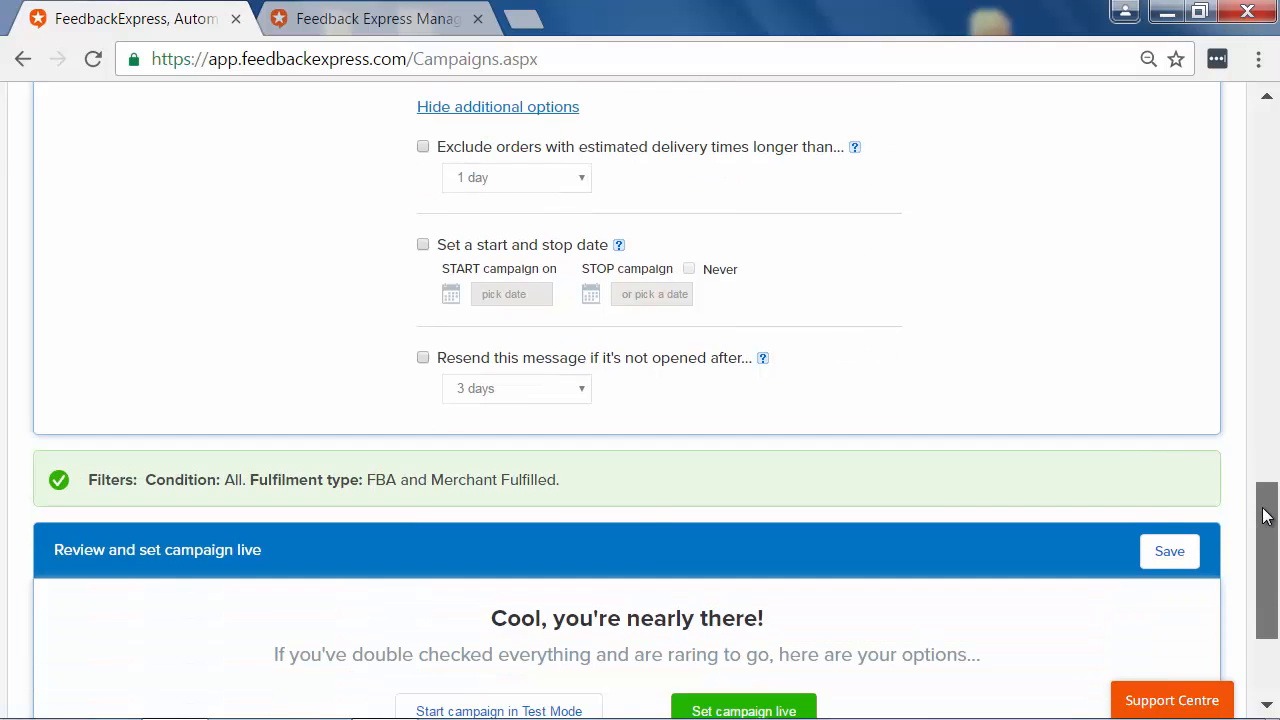
click(632, 490)
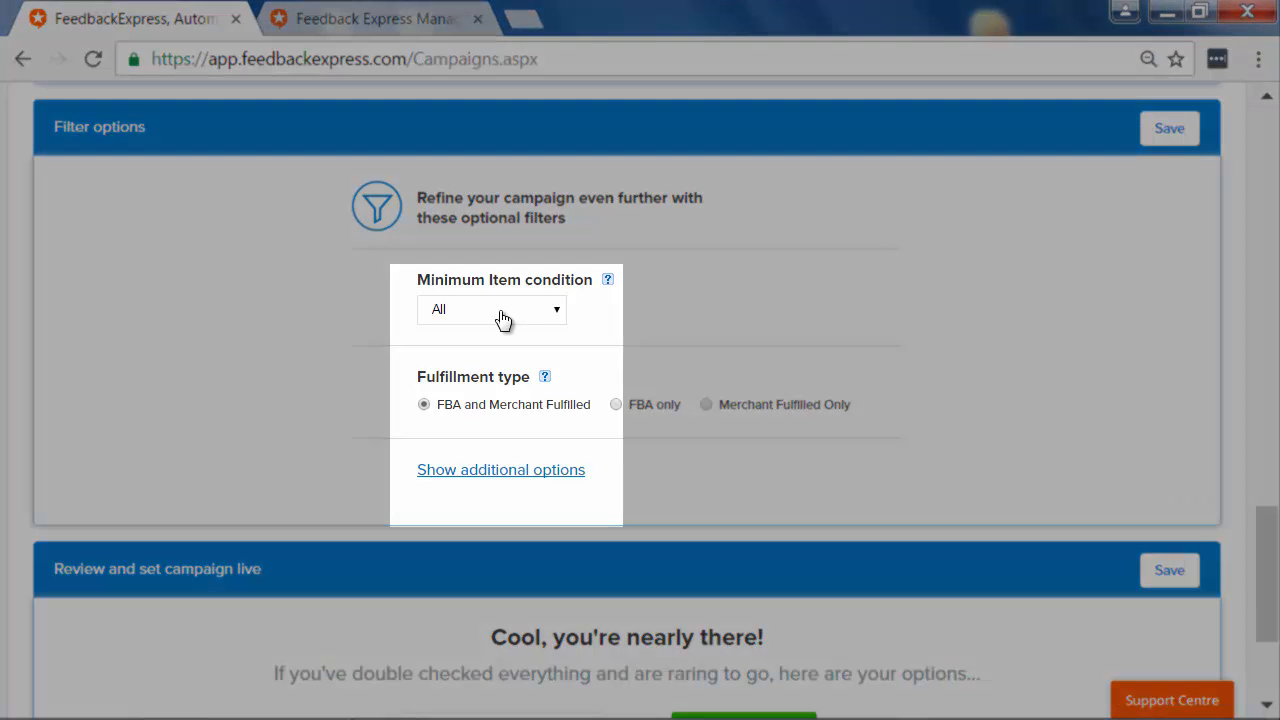
Step: Examine the minimum item condition choices and expand the additional filter options for products, locations and buyers
click(501, 316)
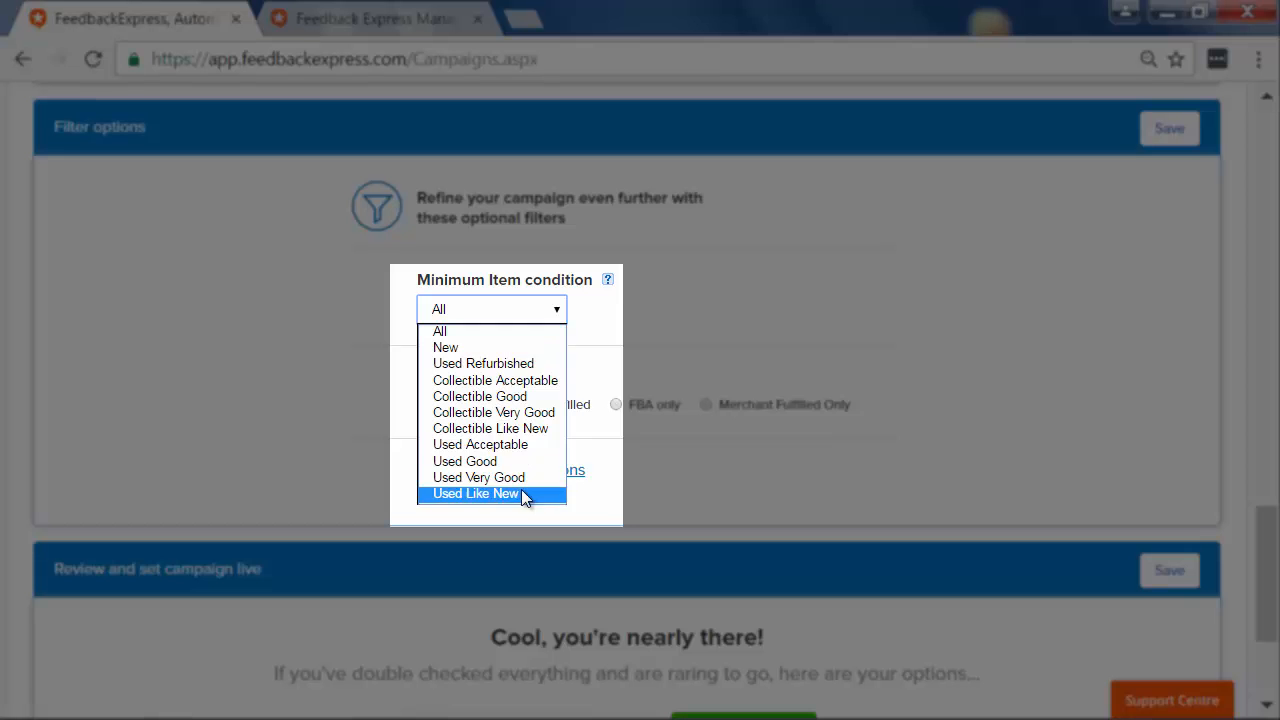
click(509, 315)
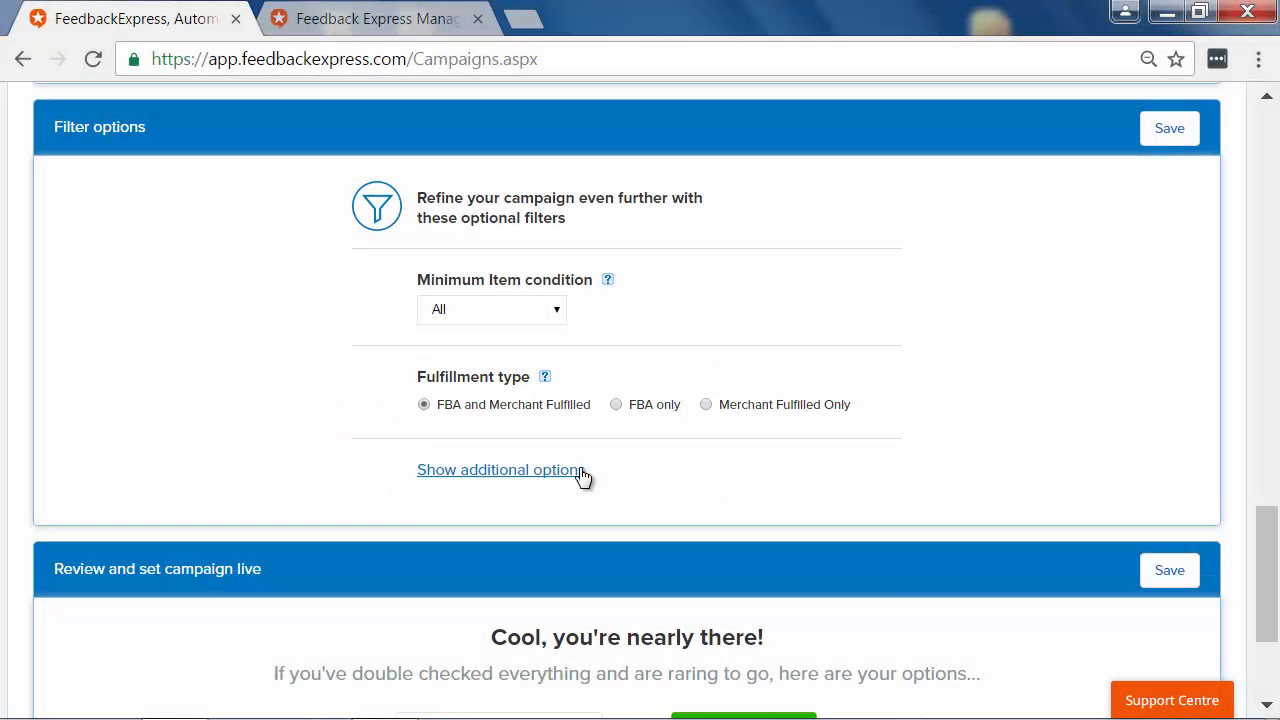
click(583, 474)
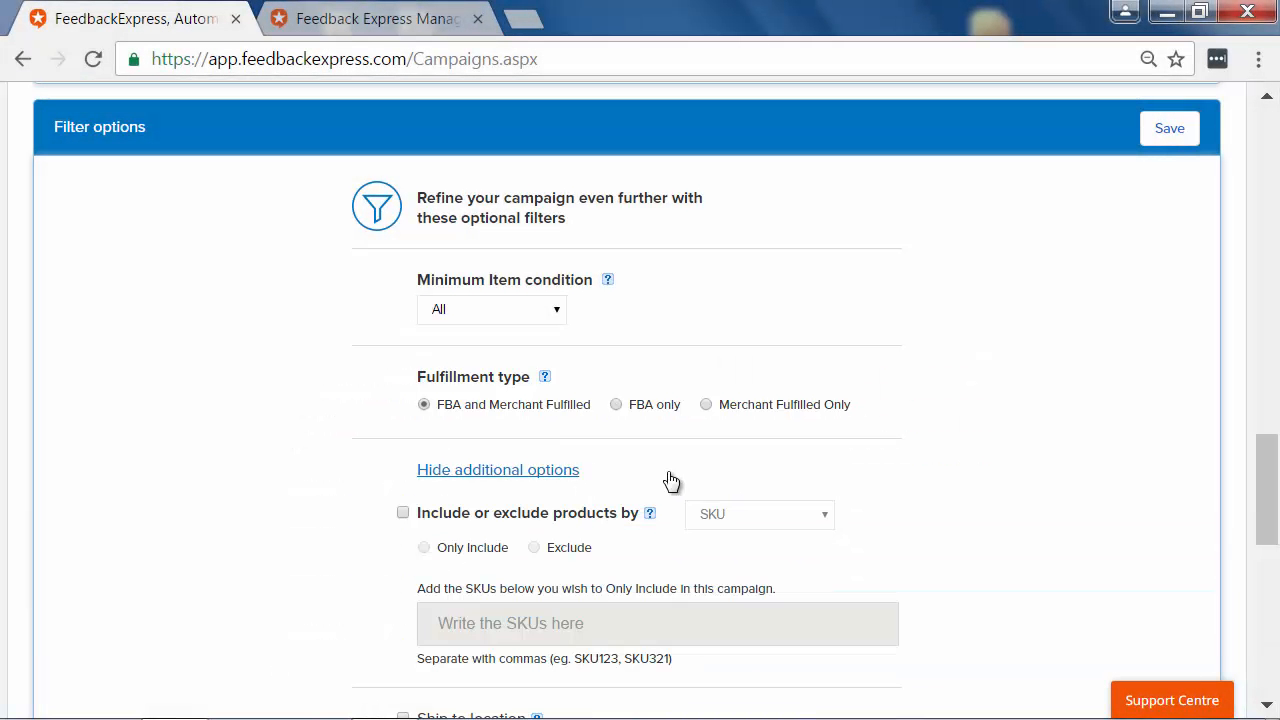
drag(1277, 462, 1278, 512)
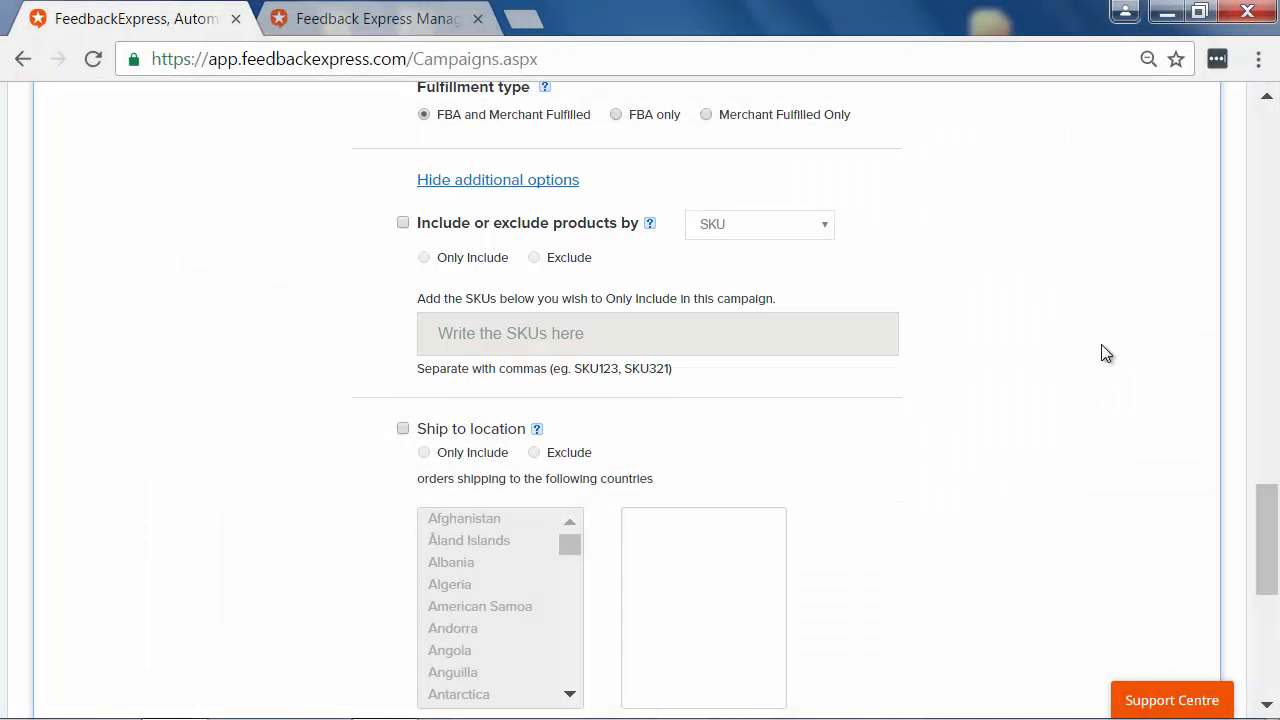
drag(1263, 504, 1264, 535)
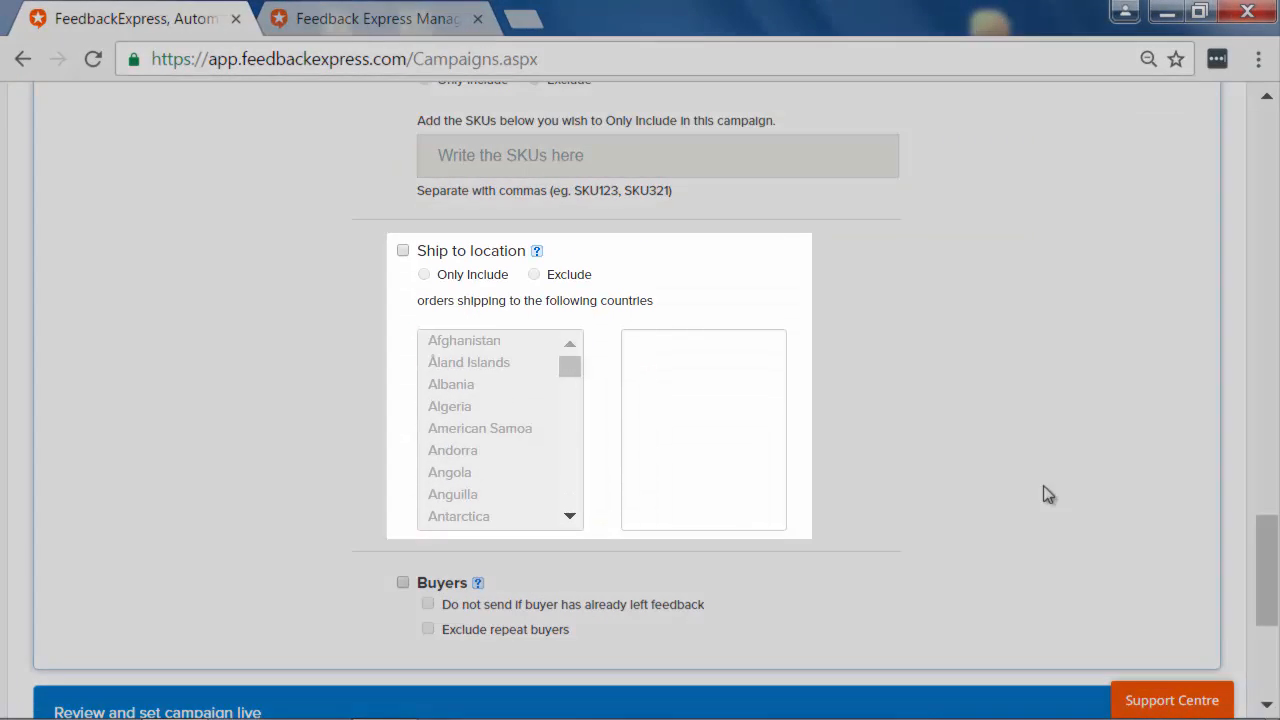